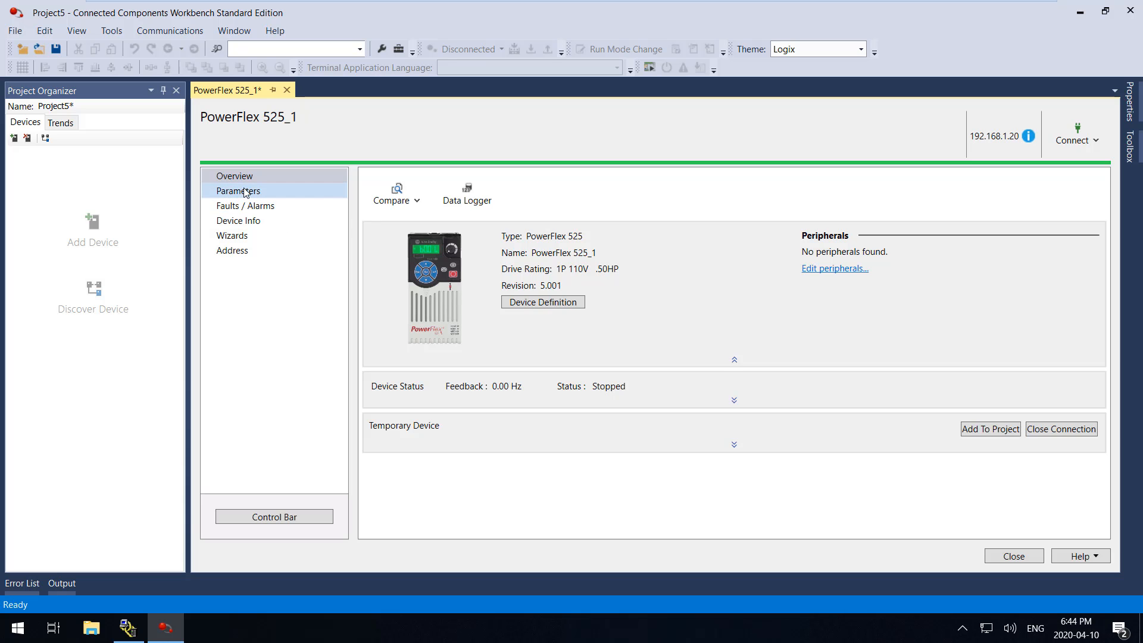
# - Open the PowerFlex 525 drive's parameters and look through the full parameter list
pyautogui.click(244, 190)
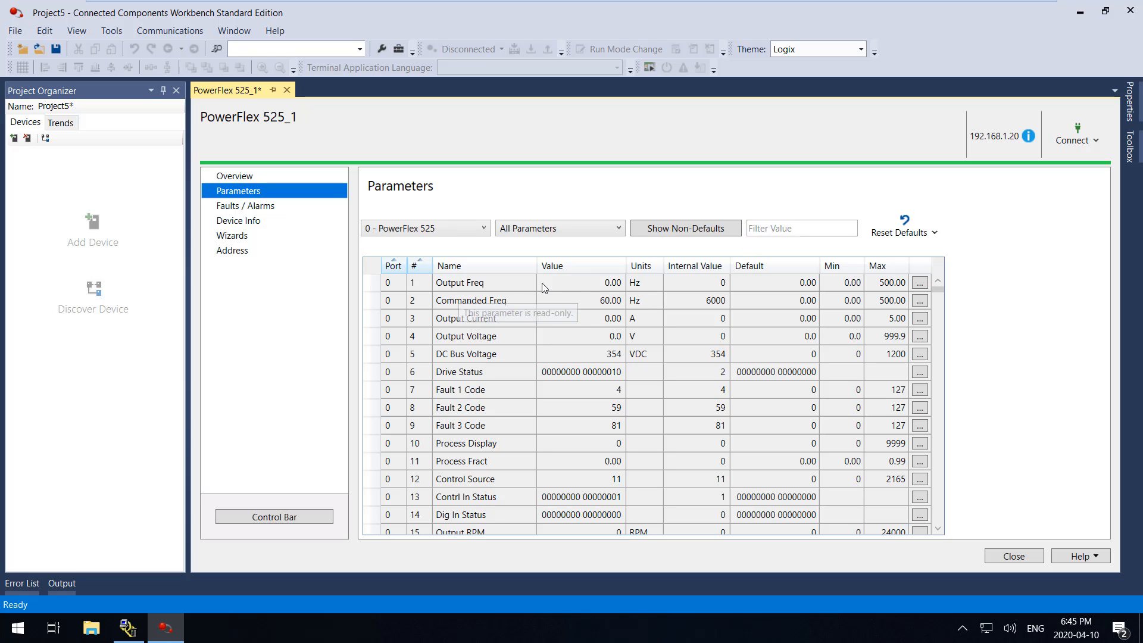
pyautogui.scroll(-6, 643, 339)
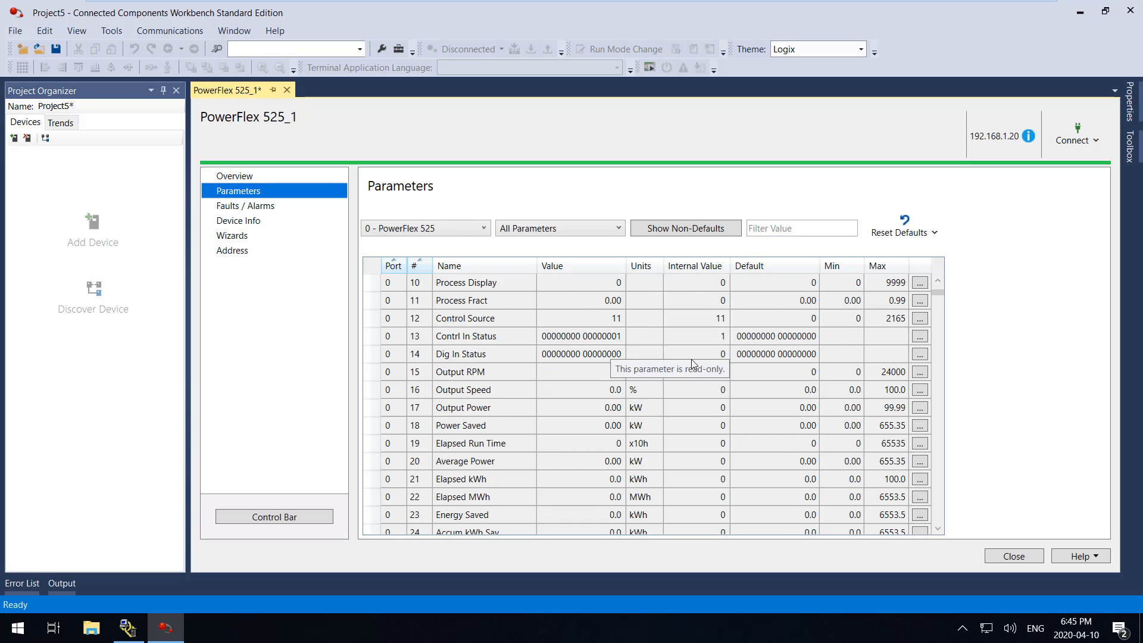
pyautogui.scroll(-14, 649, 357)
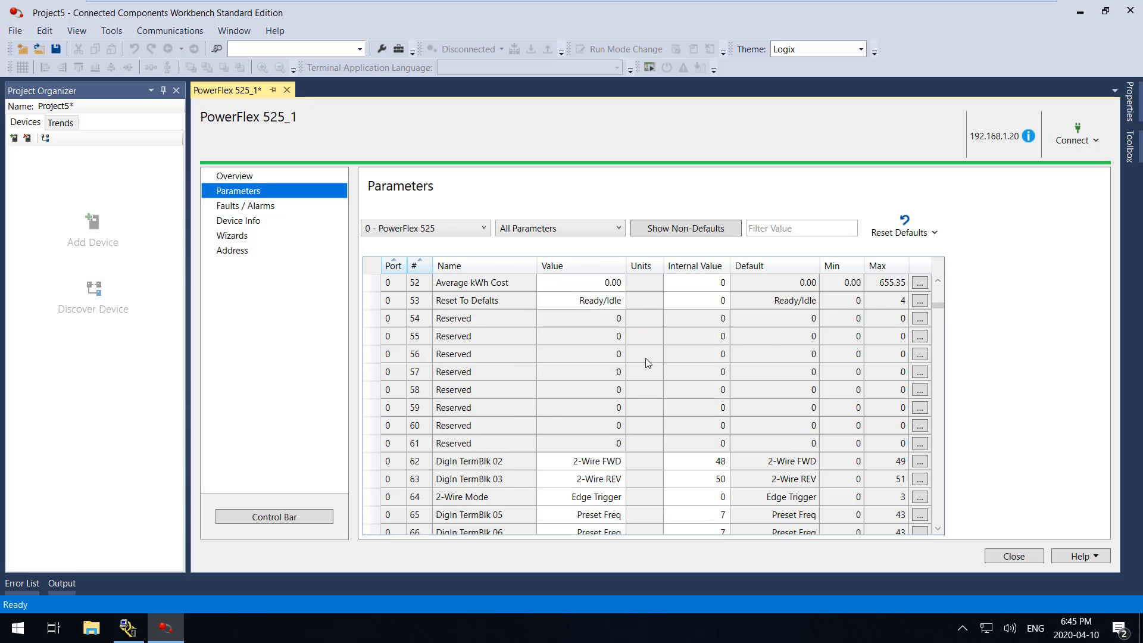
pyautogui.scroll(-8, 637, 360)
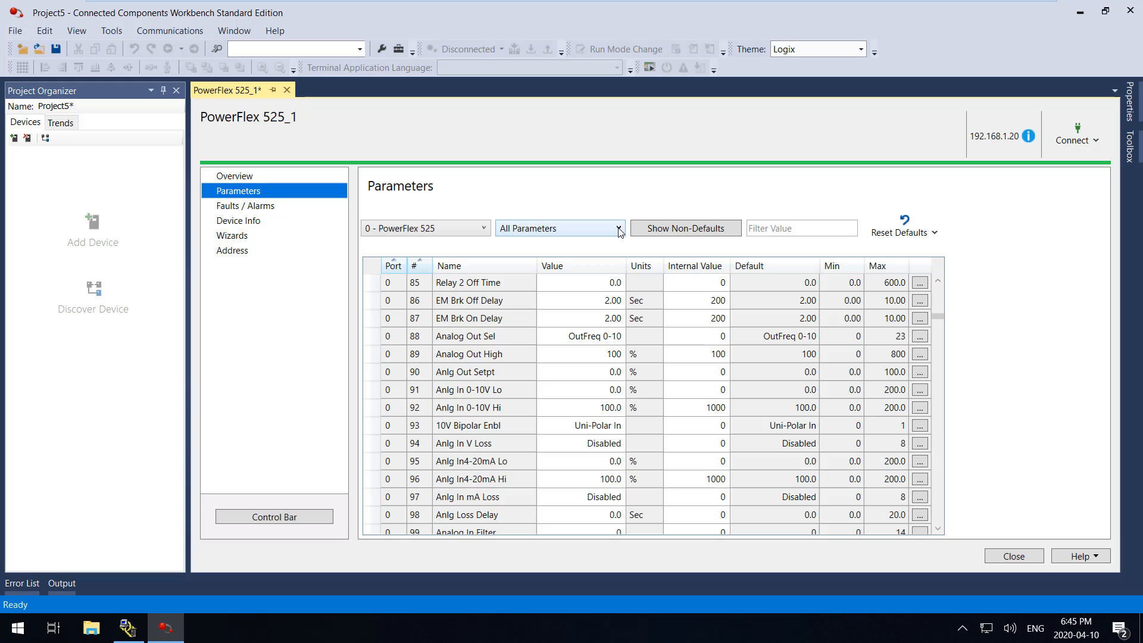
# - Limit the parameter list to the Basic Display group and review its parameters
pyautogui.click(619, 229)
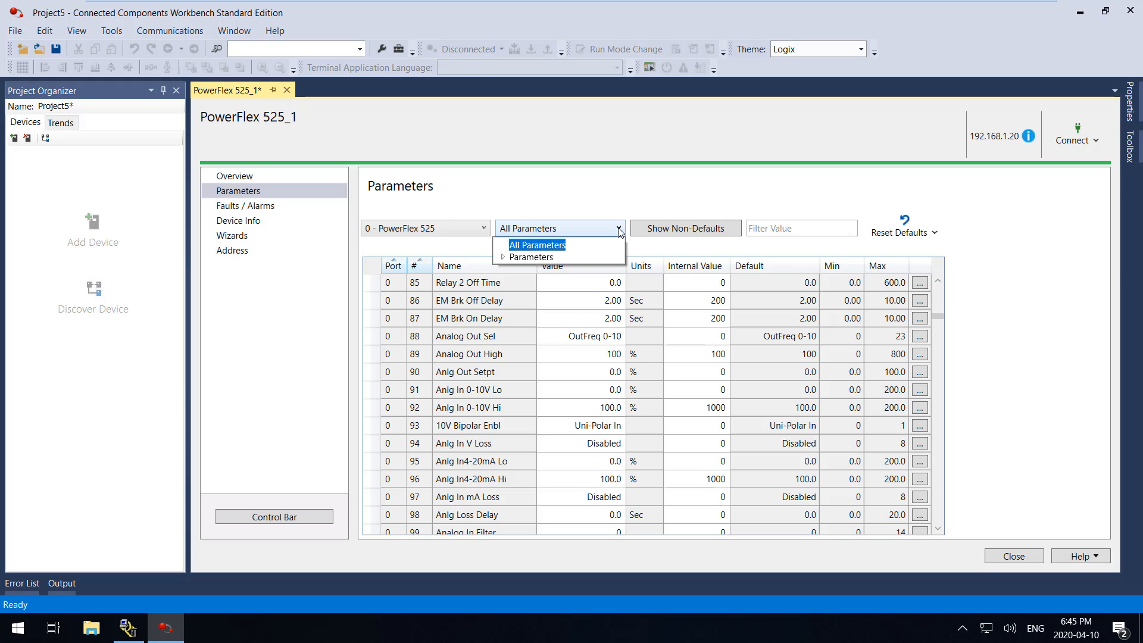
pyautogui.click(503, 255)
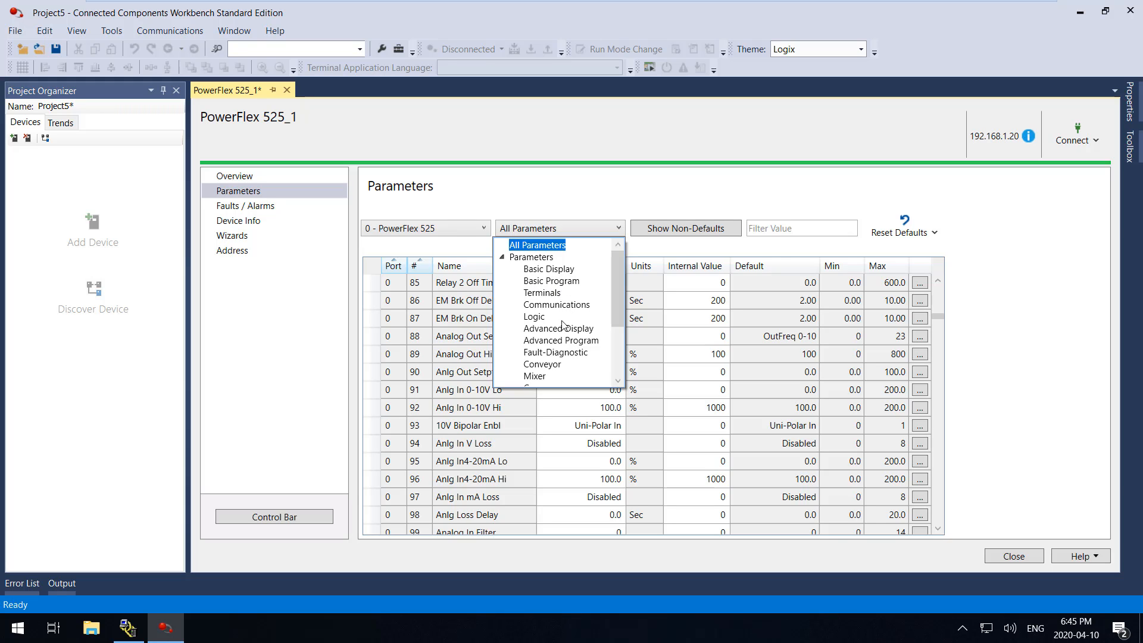
pyautogui.click(546, 273)
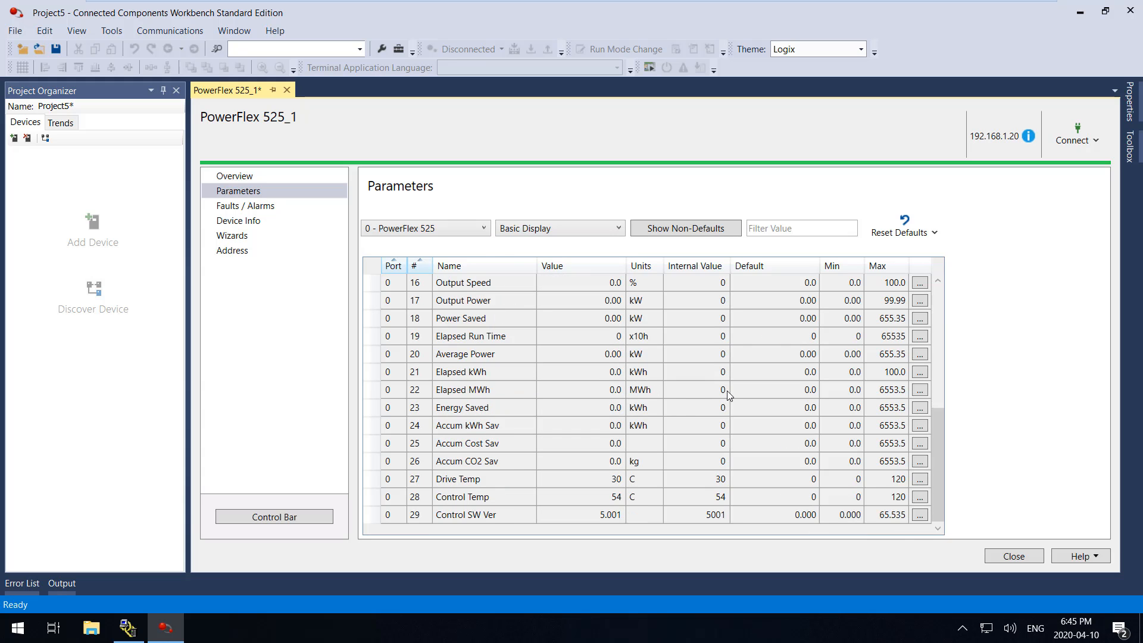
pyautogui.scroll(5, 726, 390)
pyautogui.scroll(-5, 725, 390)
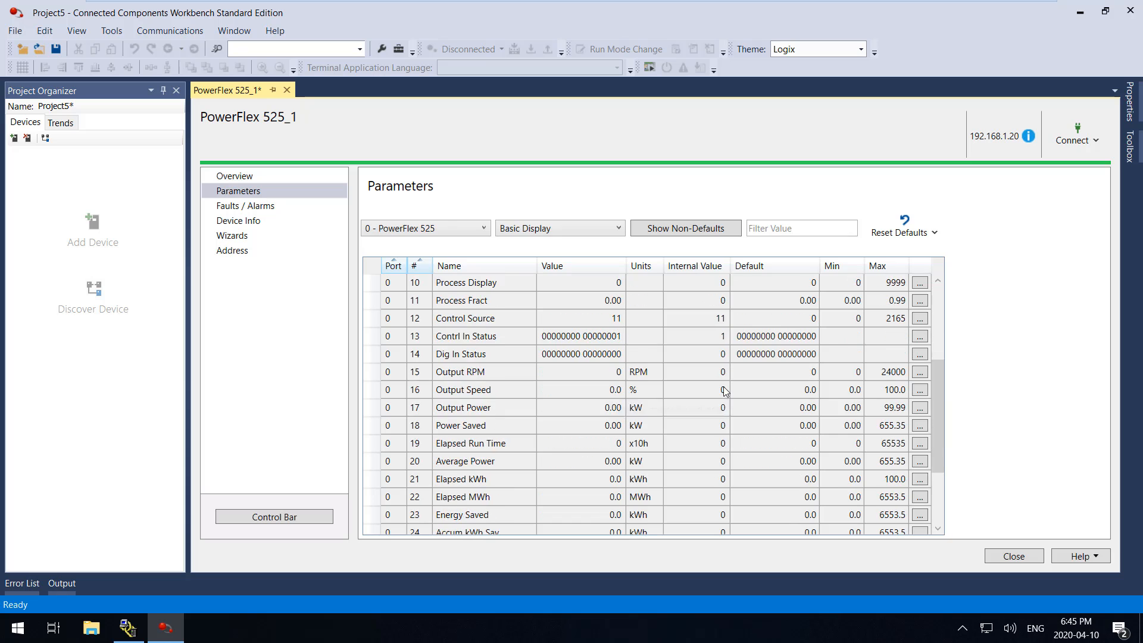
pyautogui.scroll(5, 662, 395)
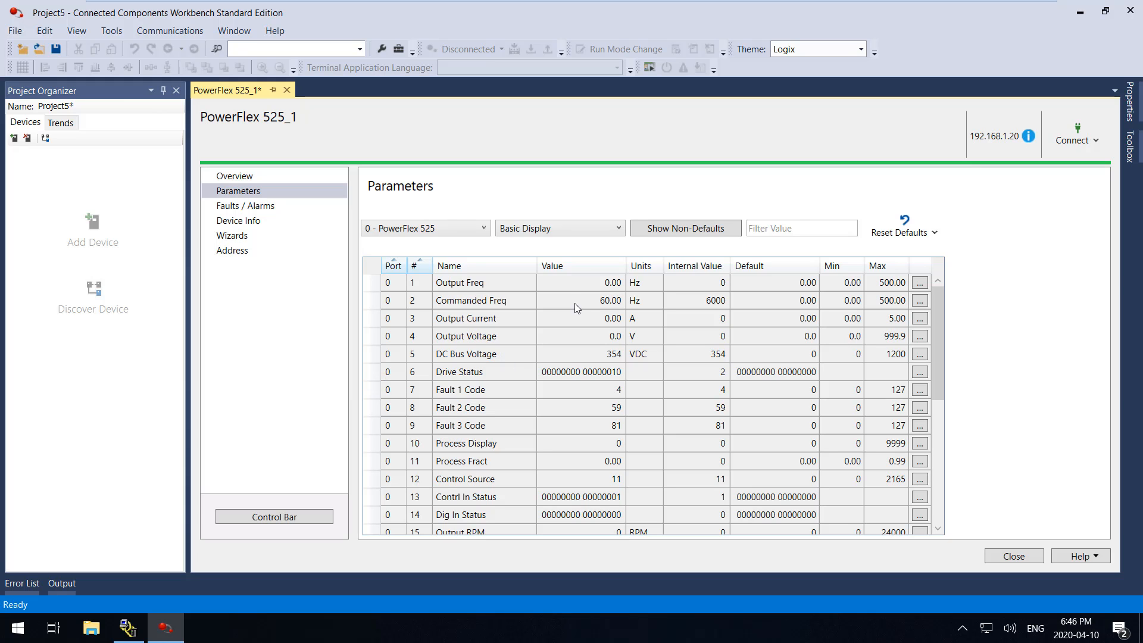
# - Review the Basic Program parameter group and the Advanced Display group
pyautogui.click(621, 230)
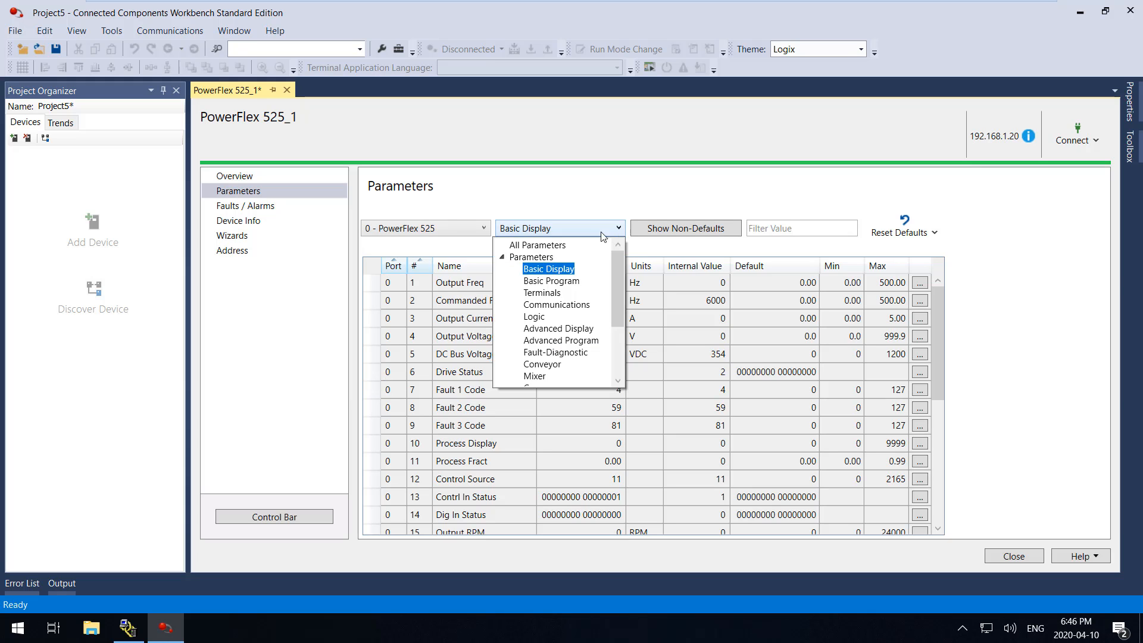
pyautogui.click(554, 281)
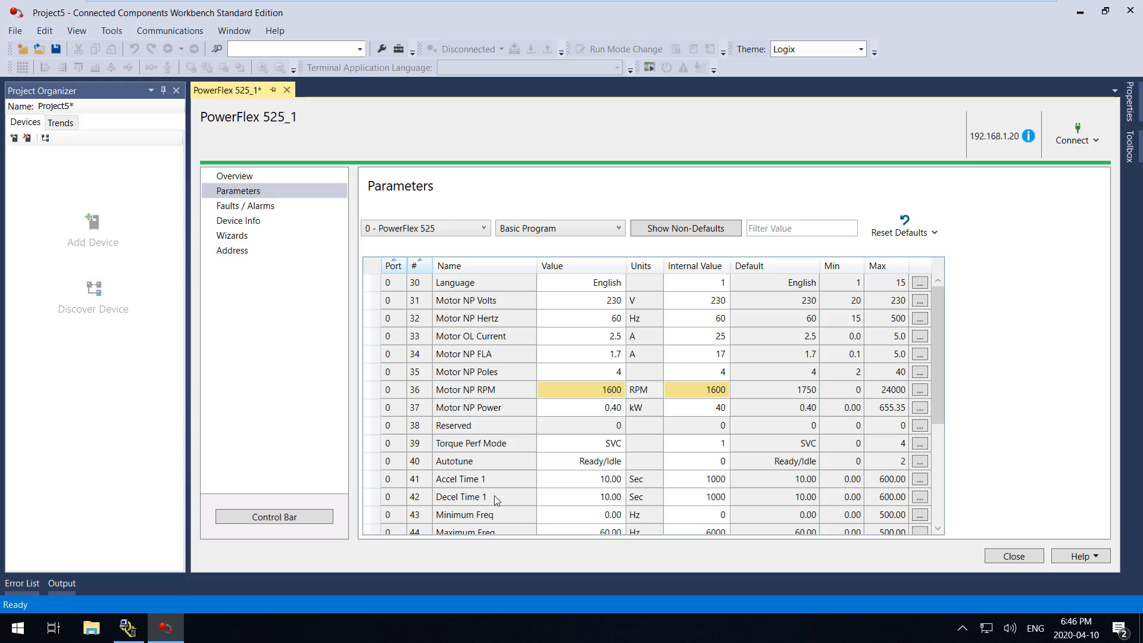
pyautogui.click(616, 234)
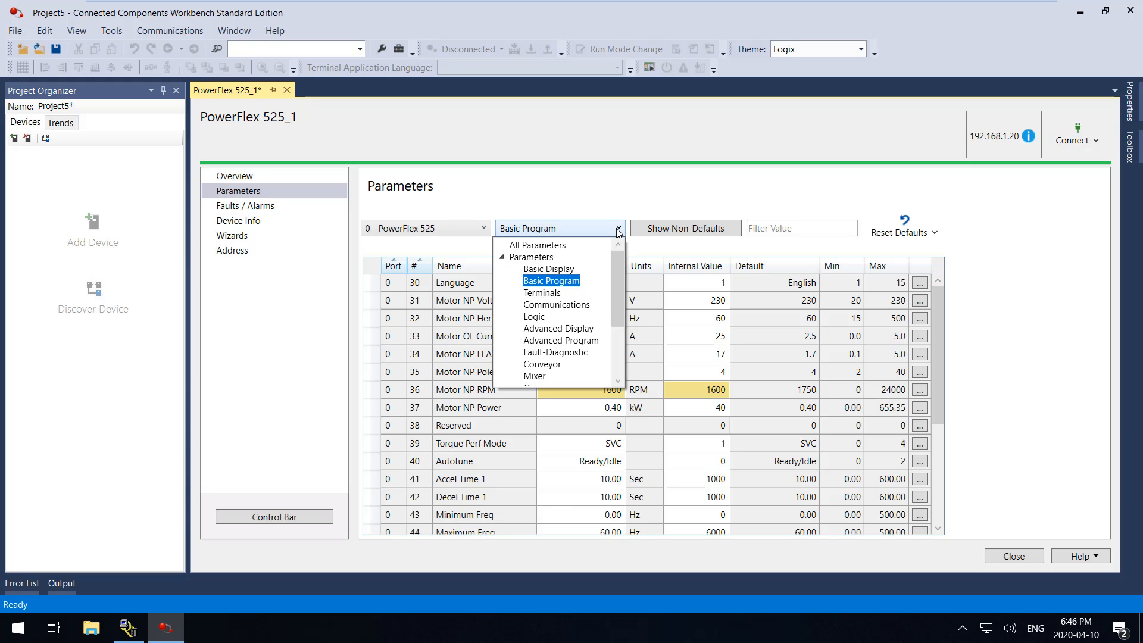
pyautogui.click(554, 329)
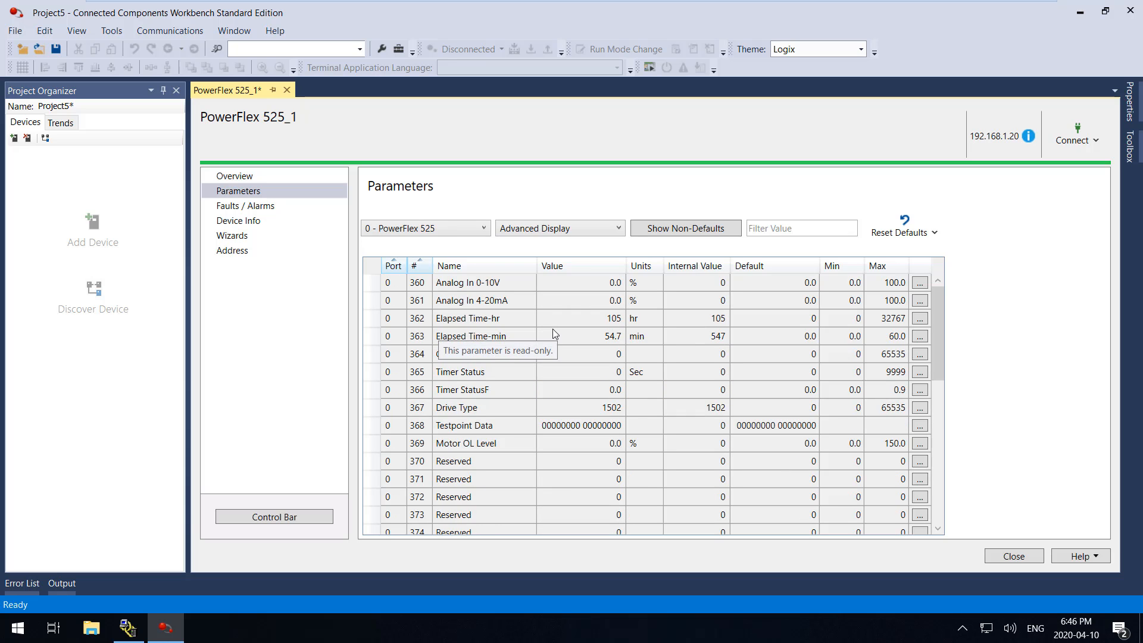
pyautogui.scroll(-7, 416, 364)
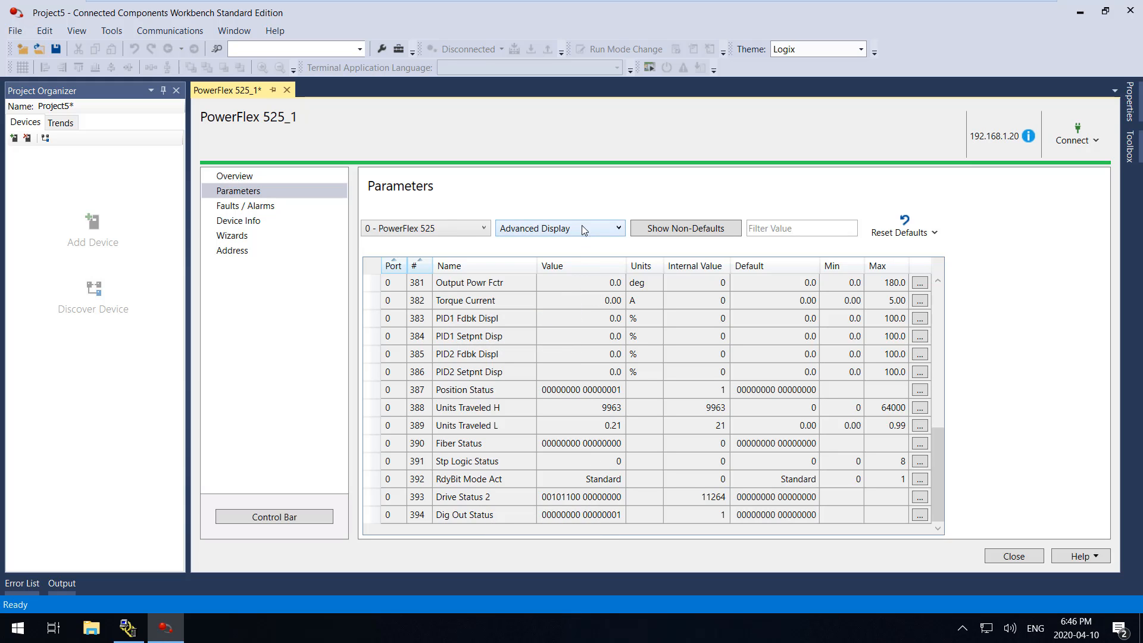
# - Switch the parameter list to Custom Group and open that group for editing
pyautogui.click(620, 228)
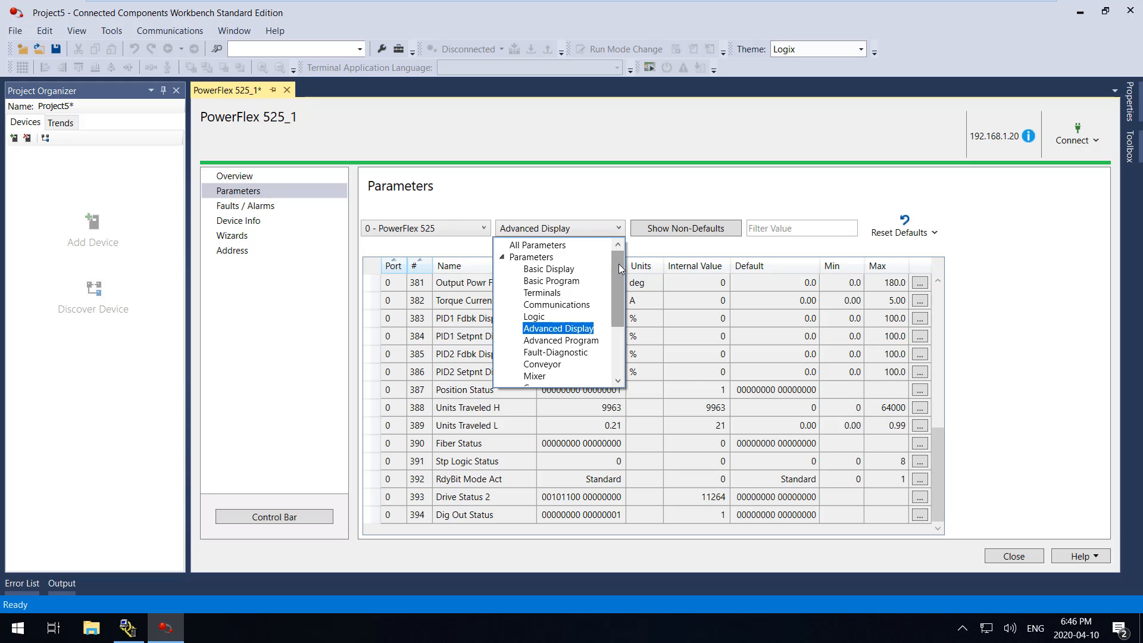
pyautogui.moveTo(619, 263); pyautogui.dragTo(623, 341)
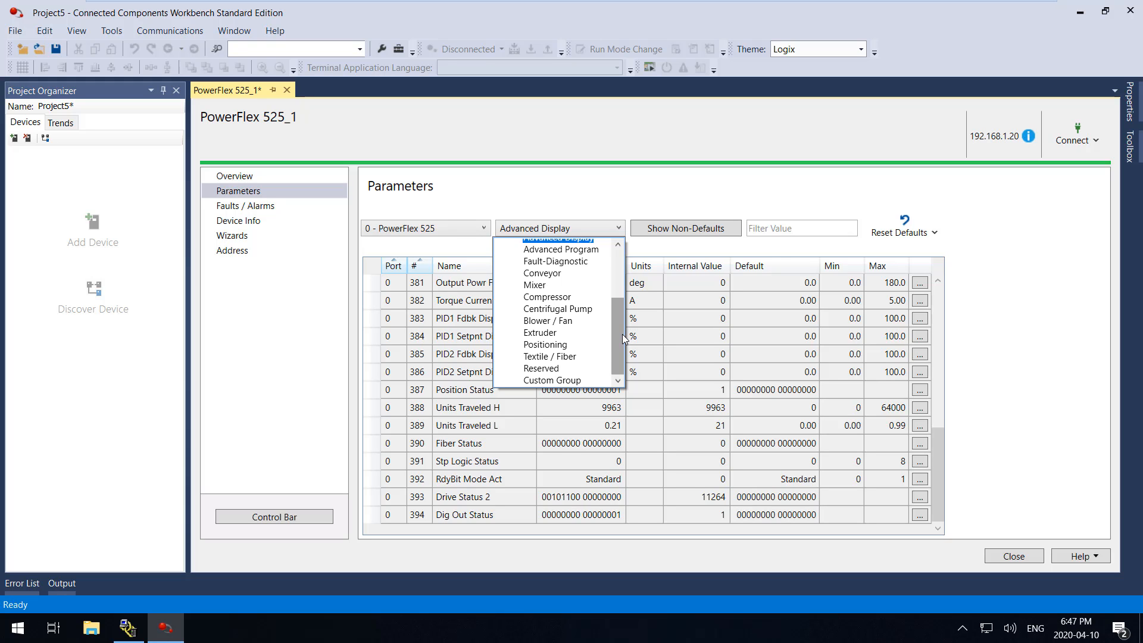
pyautogui.click(557, 381)
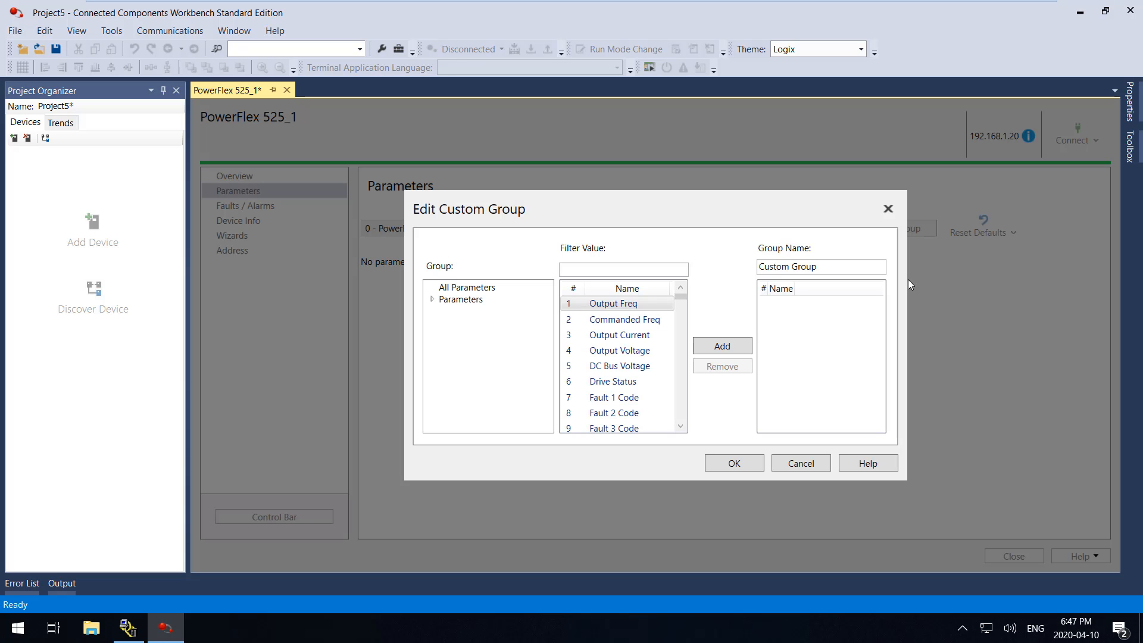
# - Add the parameters Output Freq, Commanded Freq and DC Bus Voltage to the custom group
pyautogui.click(620, 305)
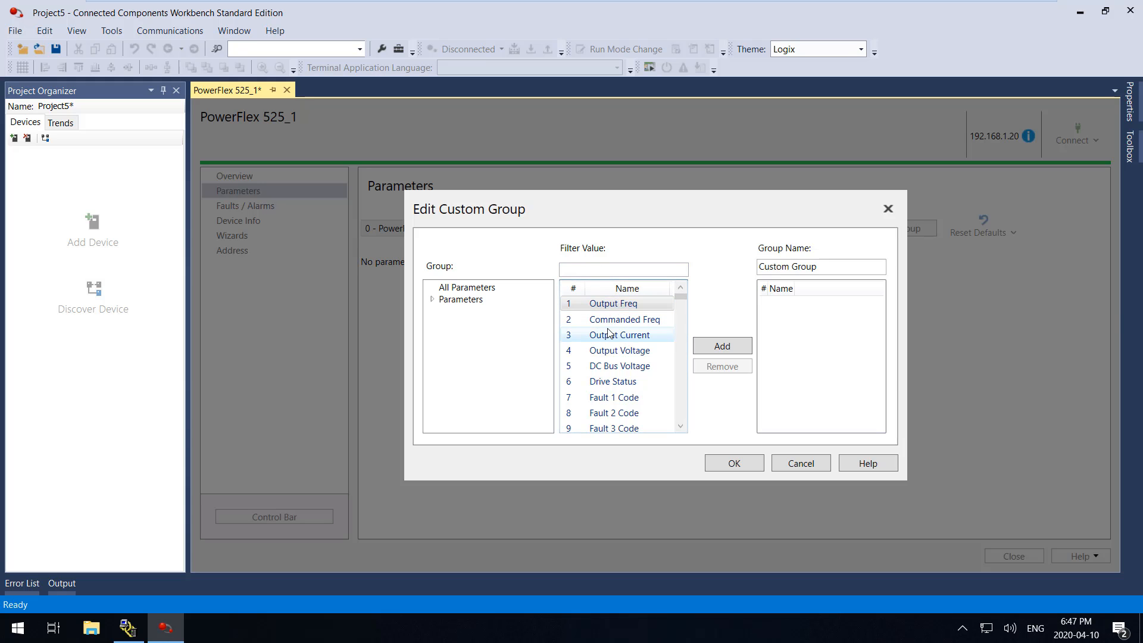
pyautogui.click(725, 344)
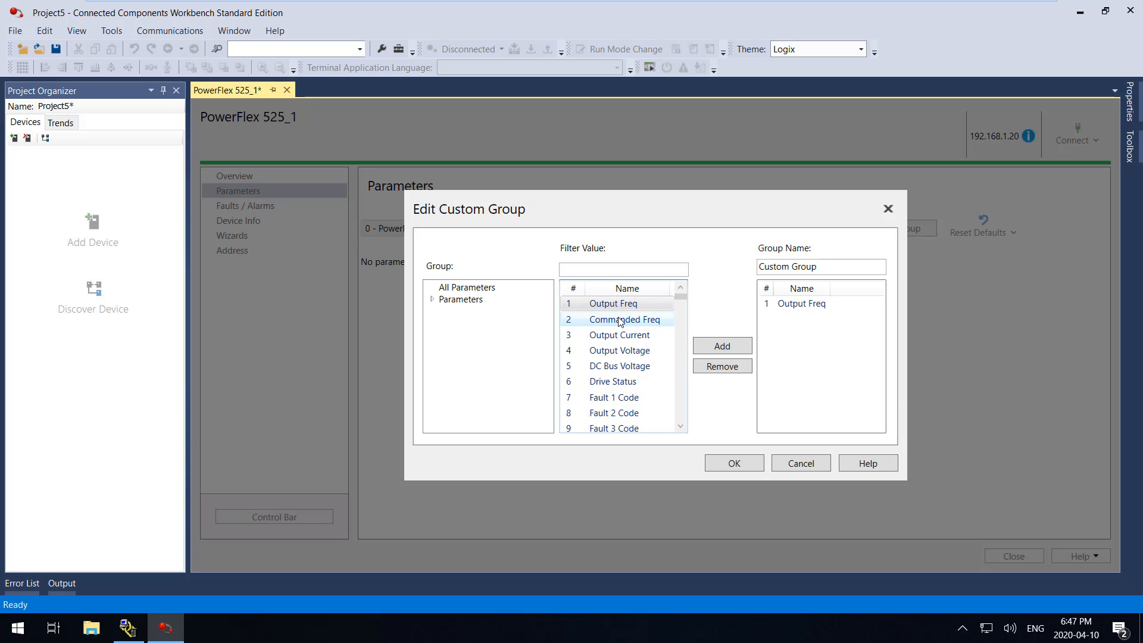
pyautogui.click(620, 322)
pyautogui.click(723, 346)
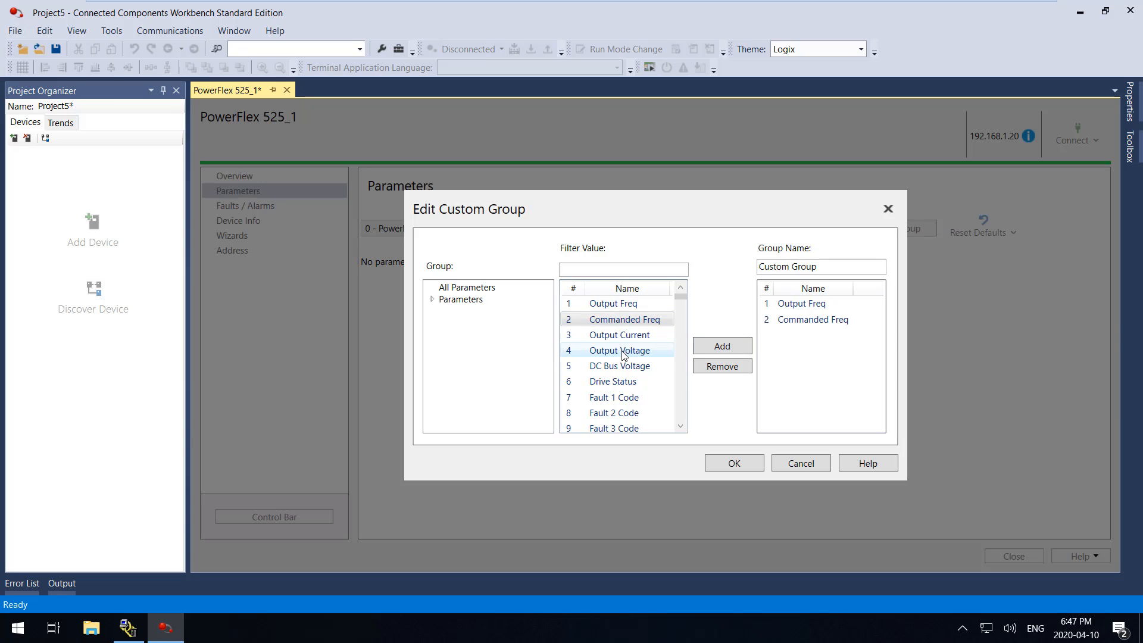
pyautogui.click(609, 368)
pyautogui.click(727, 346)
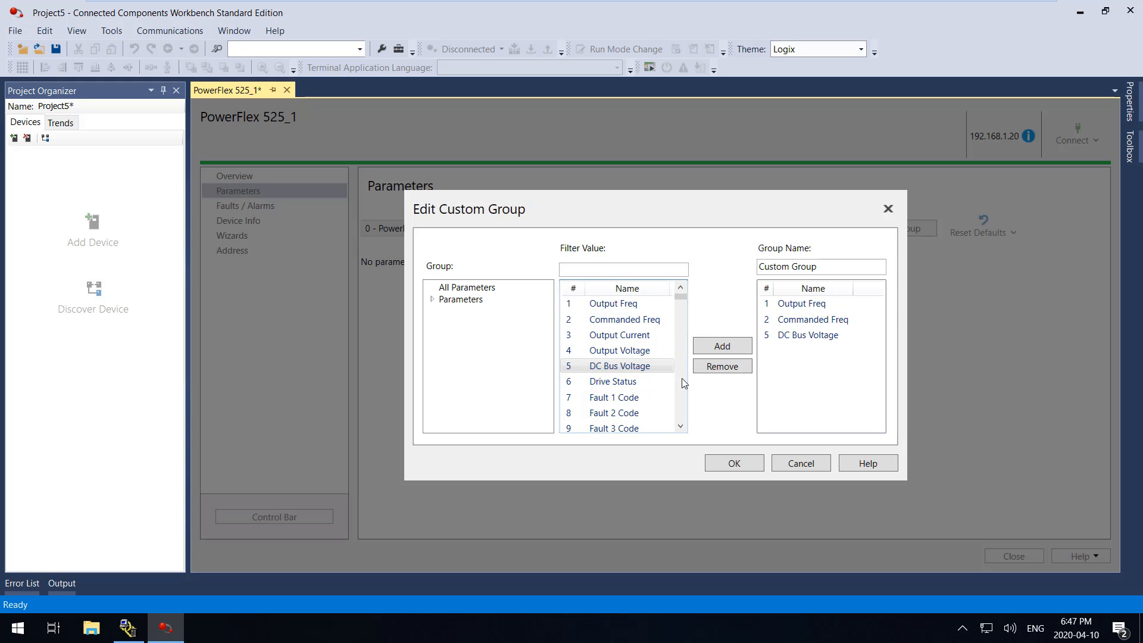
# - Add parameters 41 Accel Time 1 and 42 Decel Time 1 to the custom group
pyautogui.scroll(-10, 681, 377)
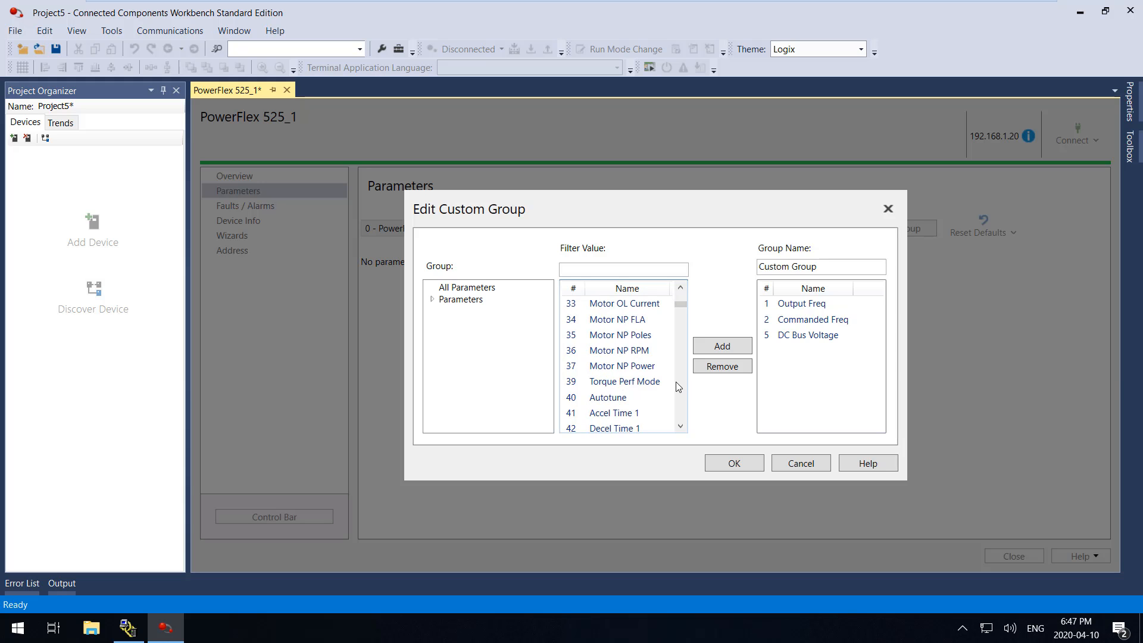
pyautogui.scroll(-3, 676, 381)
pyautogui.click(680, 288)
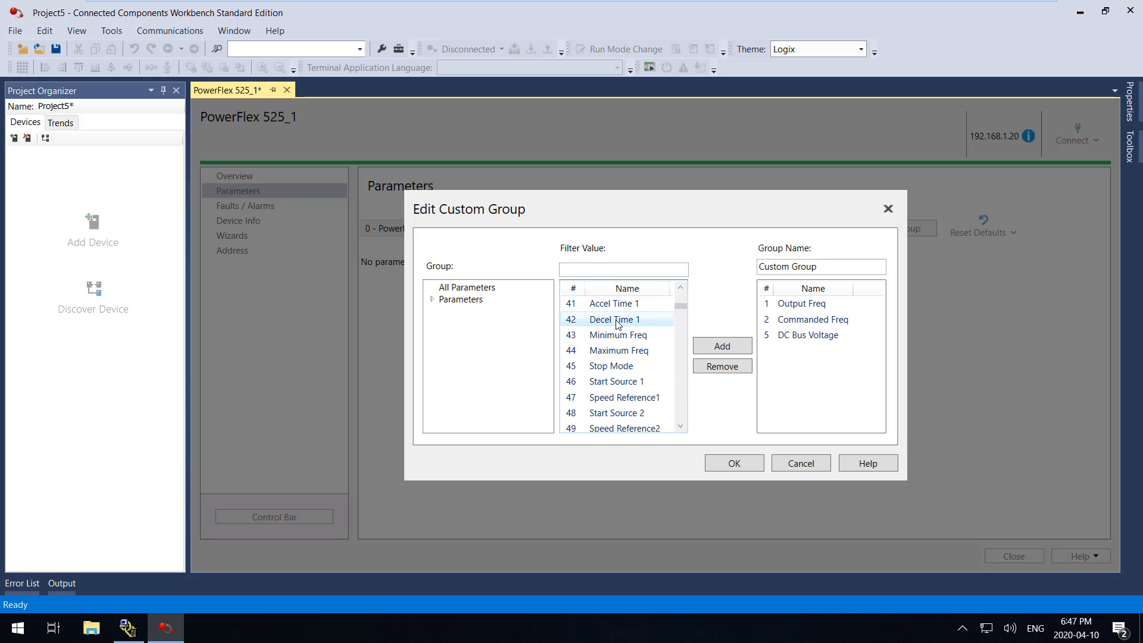
pyautogui.click(613, 303)
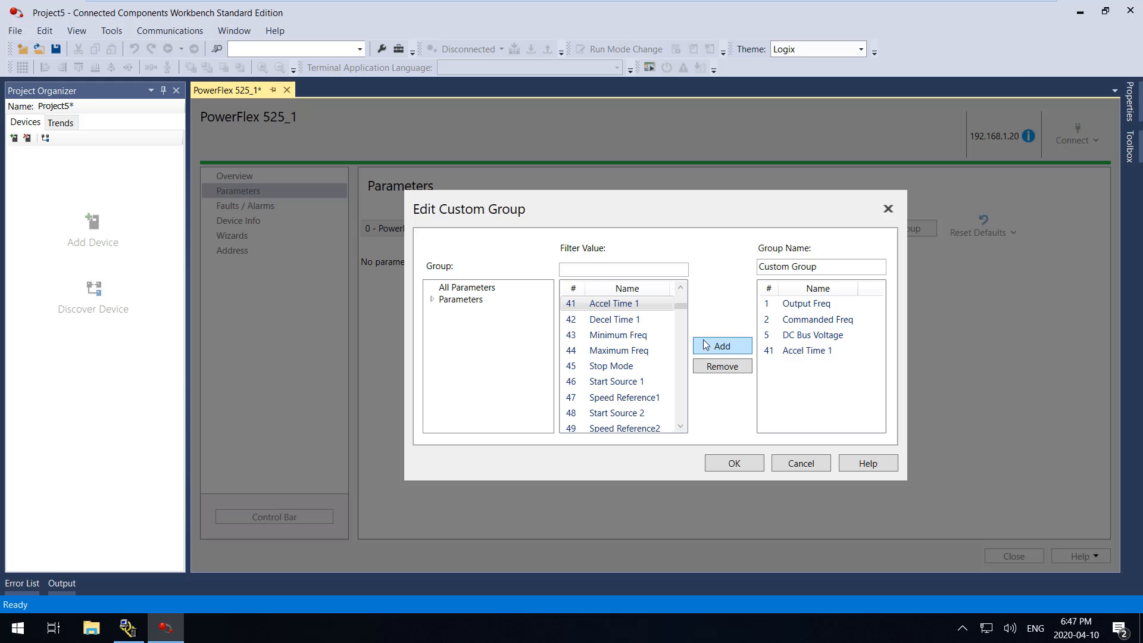
pyautogui.click(614, 319)
pyautogui.click(717, 345)
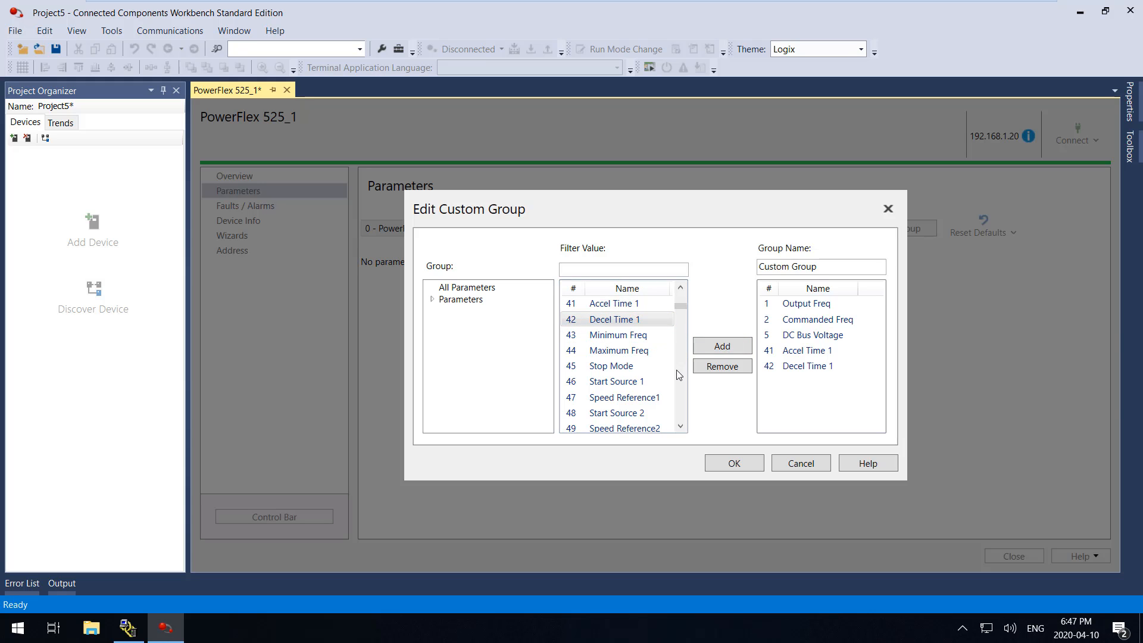
# - Filter the available parameters by 394, add Dig Out Status to the custom group and accept the group
pyautogui.click(592, 268)
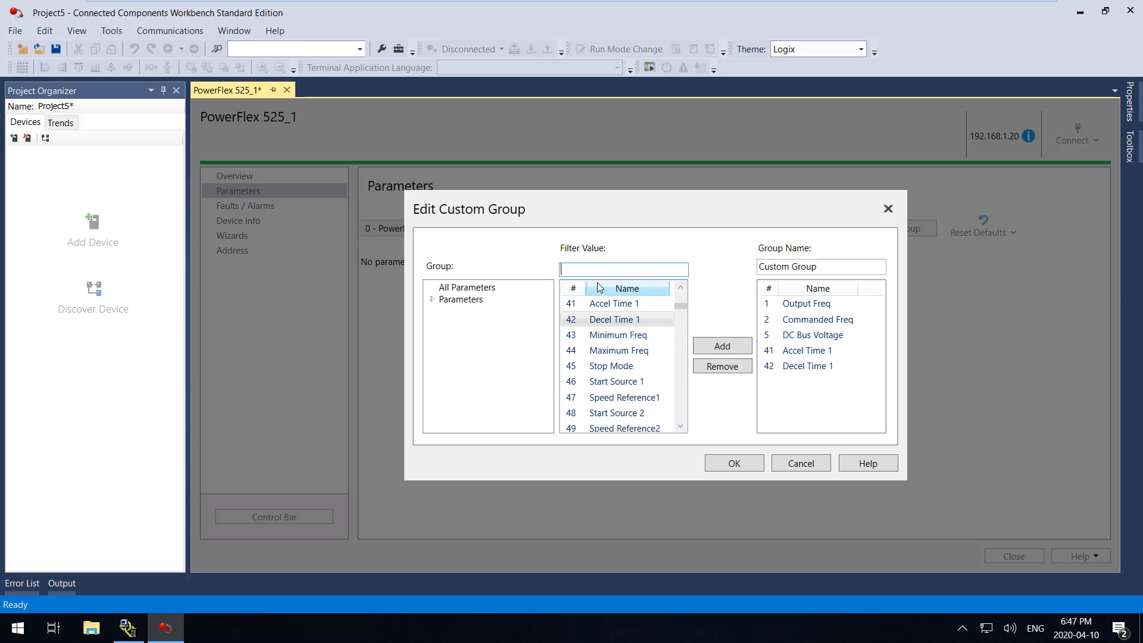
pyautogui.write('394')
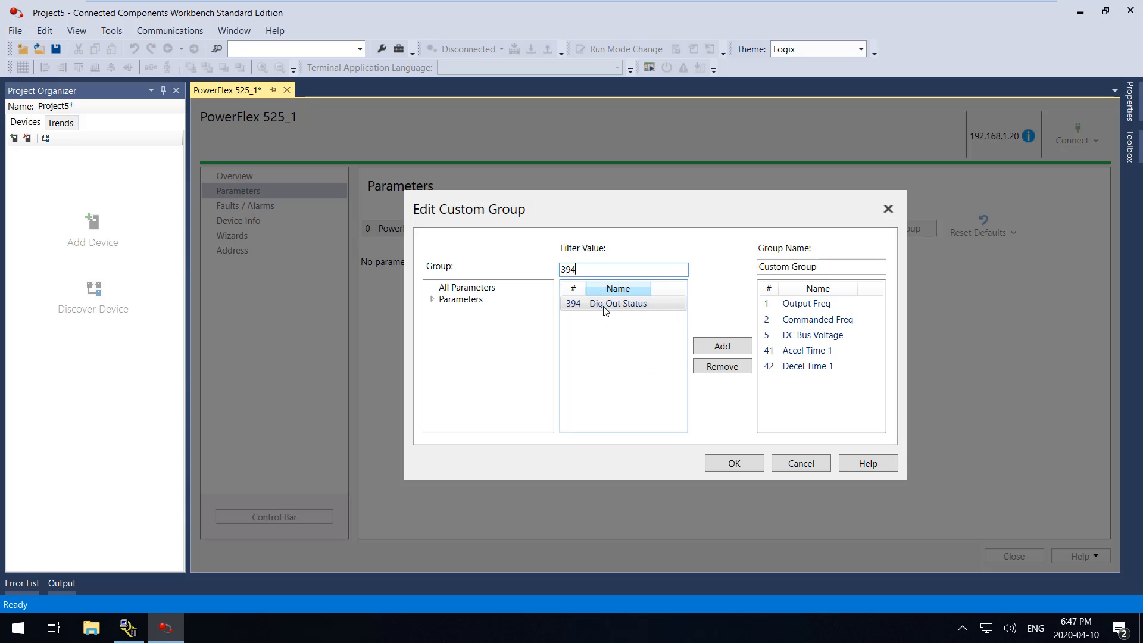
pyautogui.click(616, 306)
pyautogui.click(726, 350)
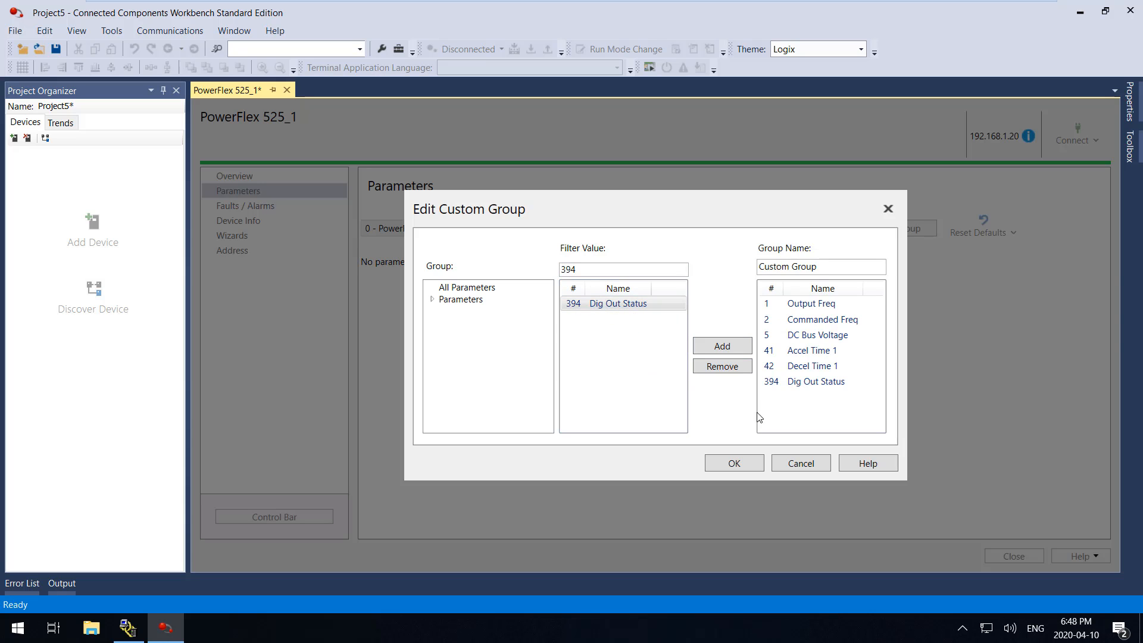
pyautogui.click(734, 464)
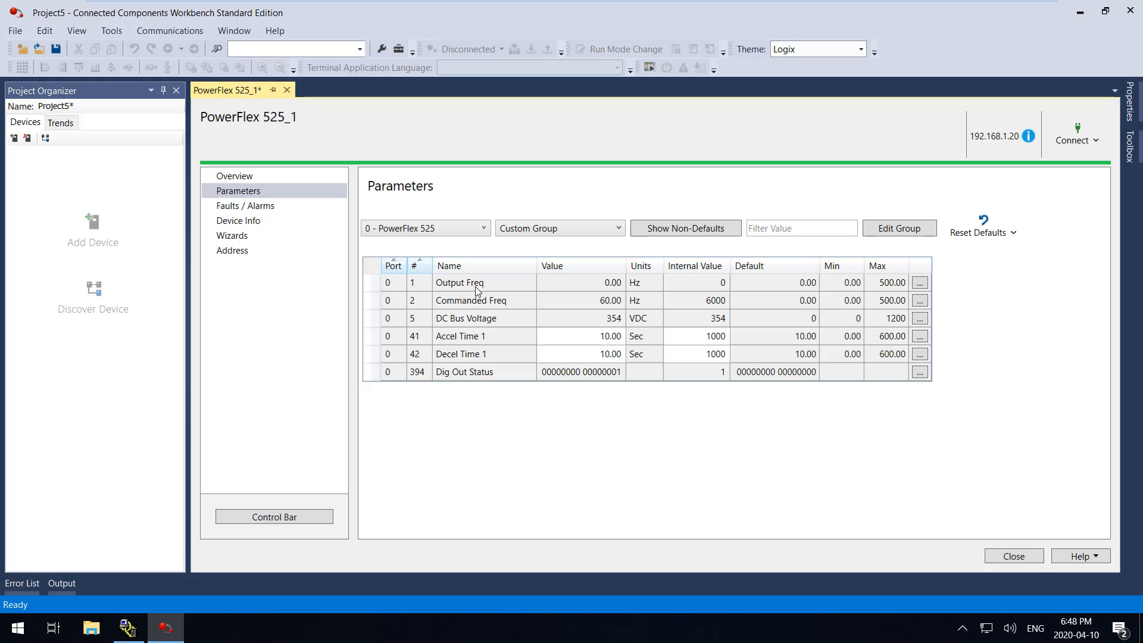